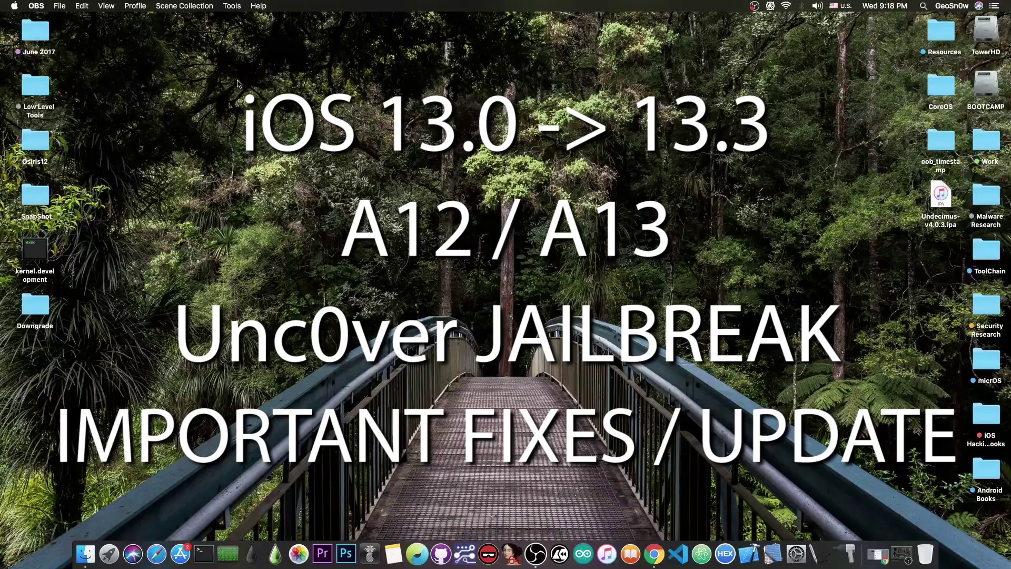
Restore the minimized Chrome window showing the unc0ver v4.0.3 release tweet.
click(884, 557)
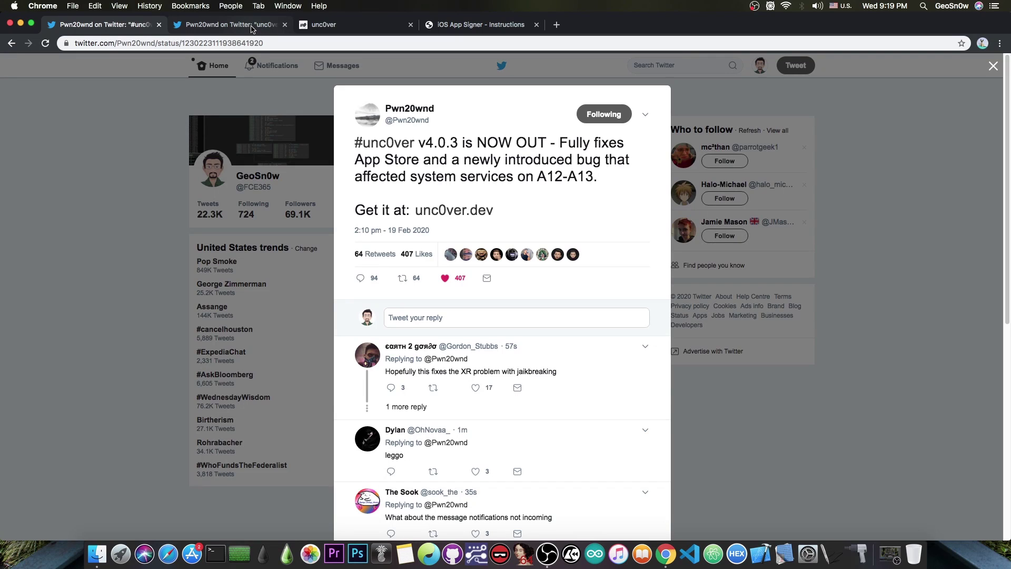
Glance at the v4.0.2 tweet tab, then return to the unc0ver v4.0.3 tweet.
key(ctrl+Tab)
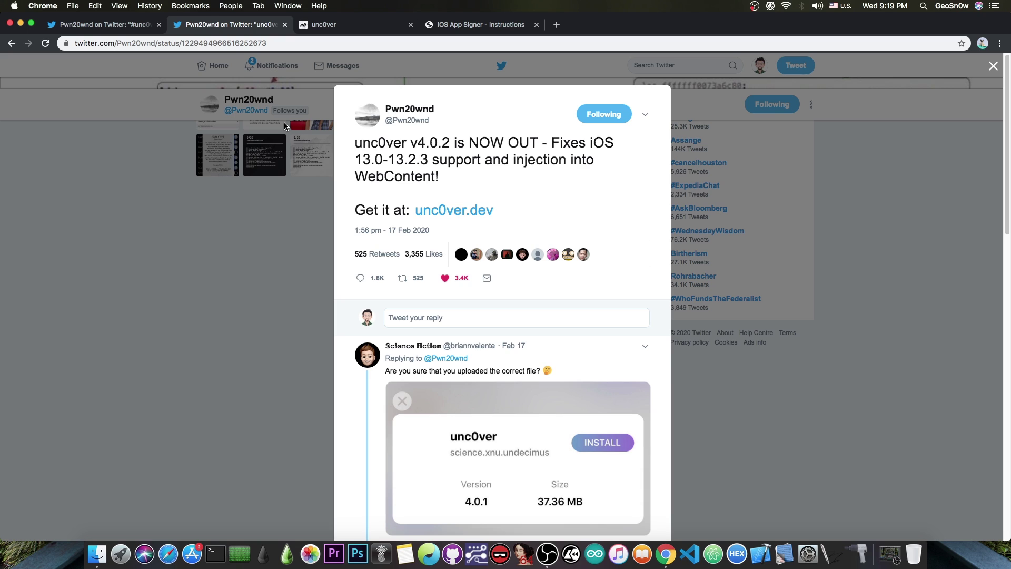
click(106, 25)
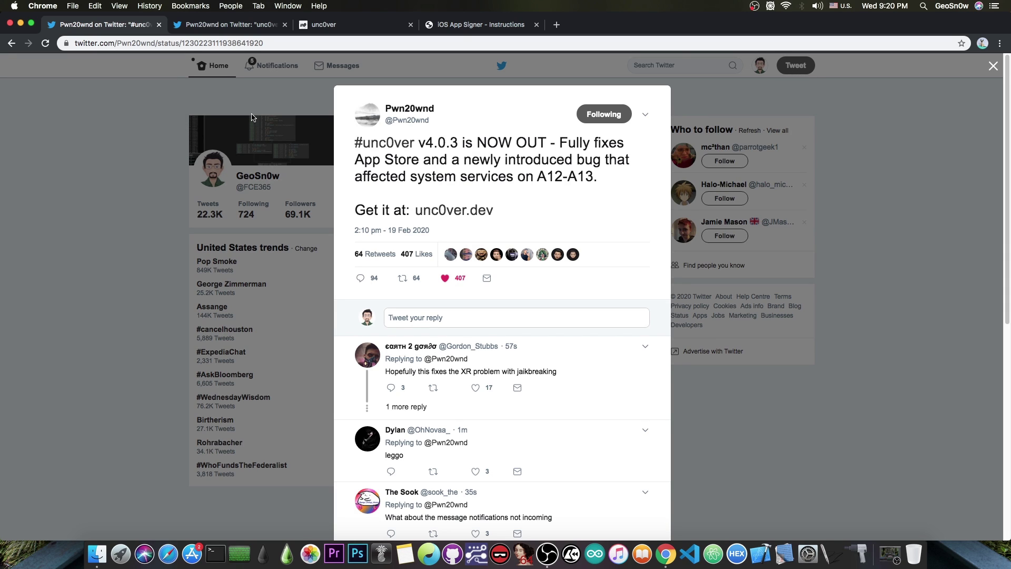
View the unc0ver.dev download page, then the iOS App Signer v1.13.1 instructions page.
click(323, 24)
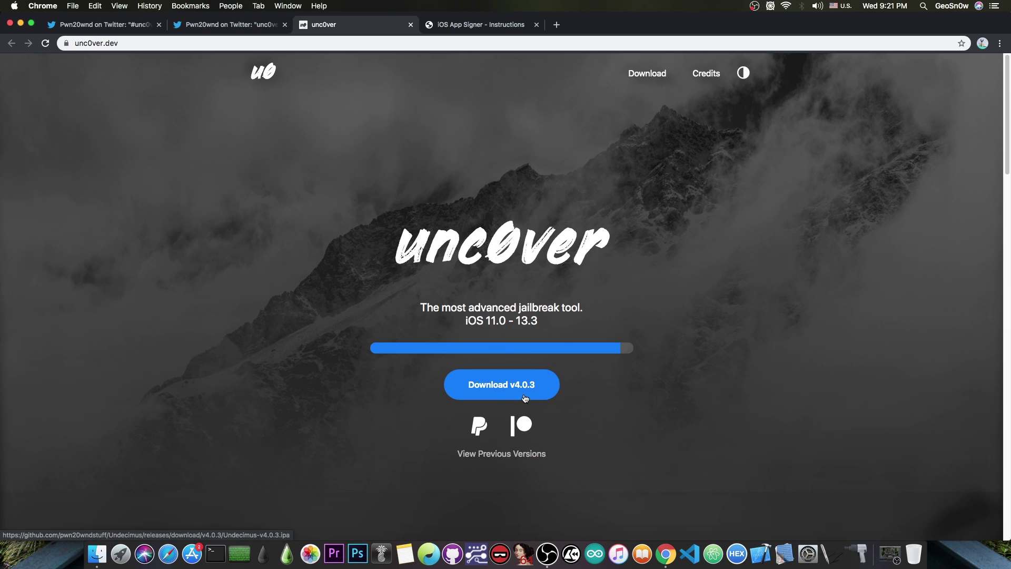
click(482, 24)
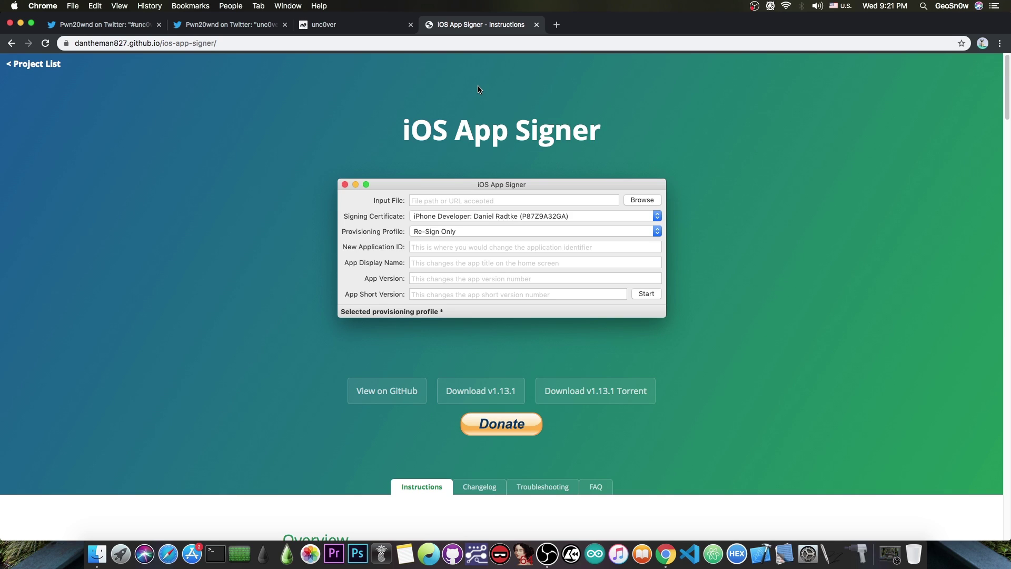
Launch iOS App Signer and load Undecimus-v4.0.3.ipa as the input file.
click(20, 24)
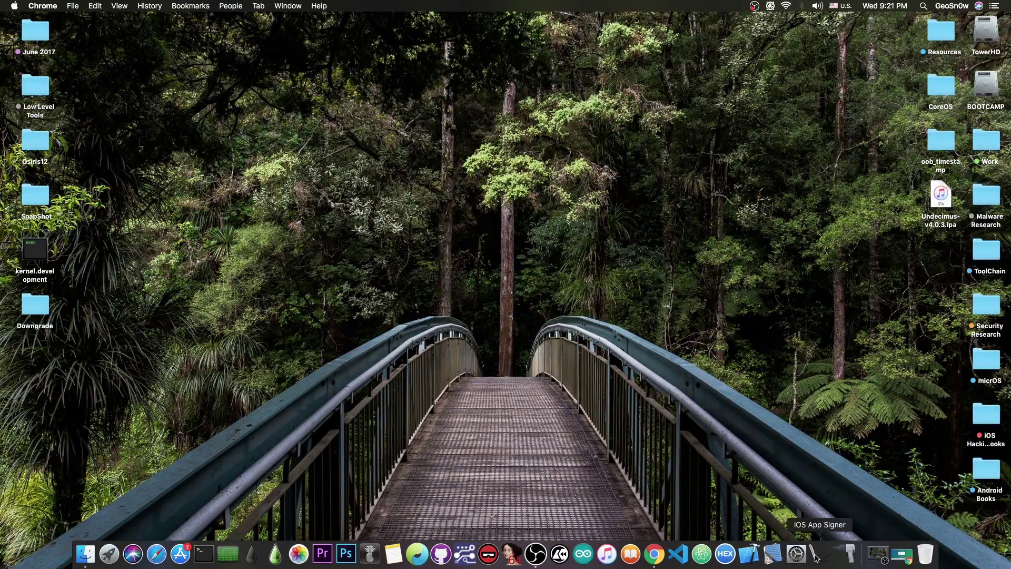
click(815, 558)
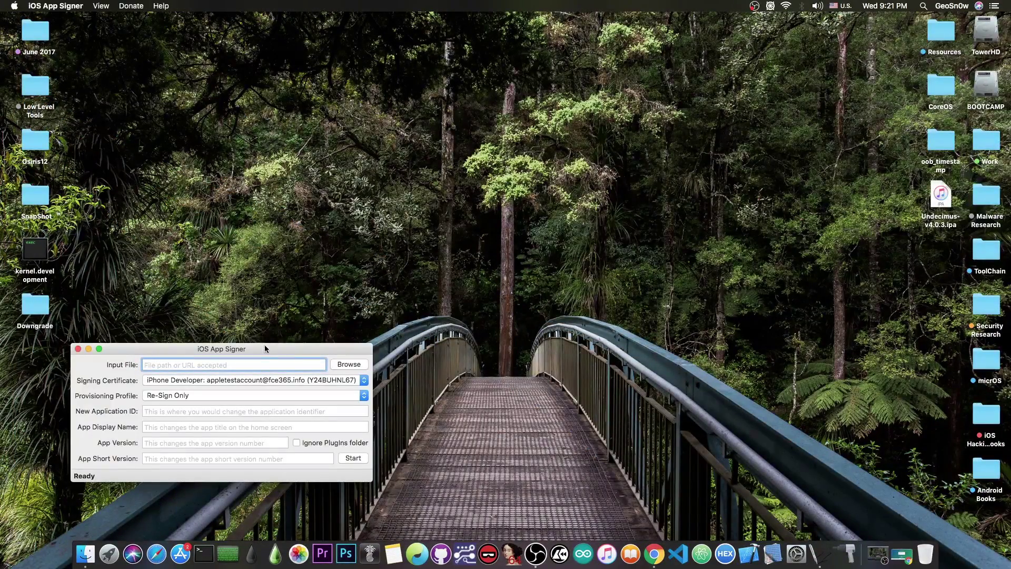
drag(267, 349, 515, 216)
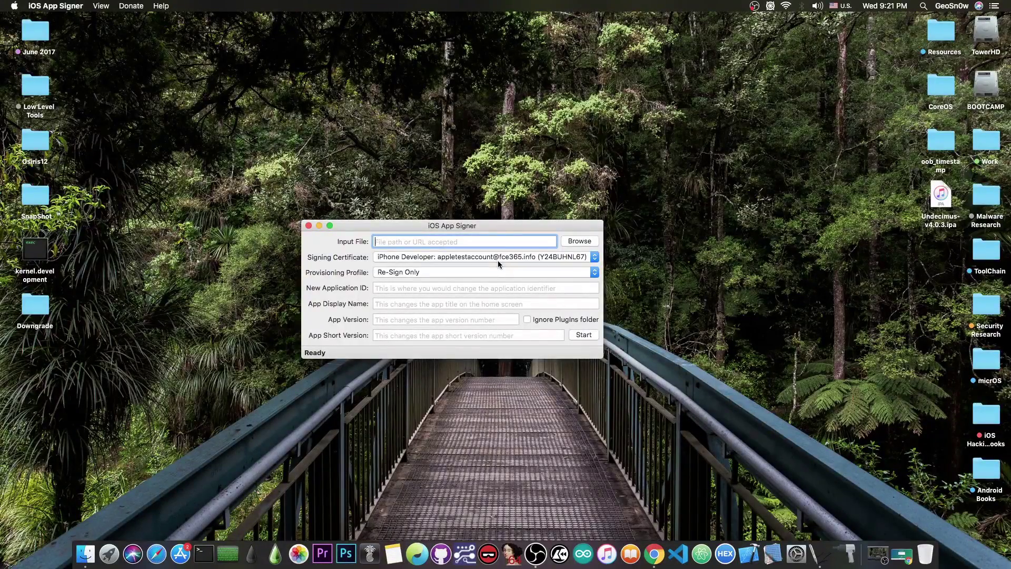
drag(940, 198, 581, 241)
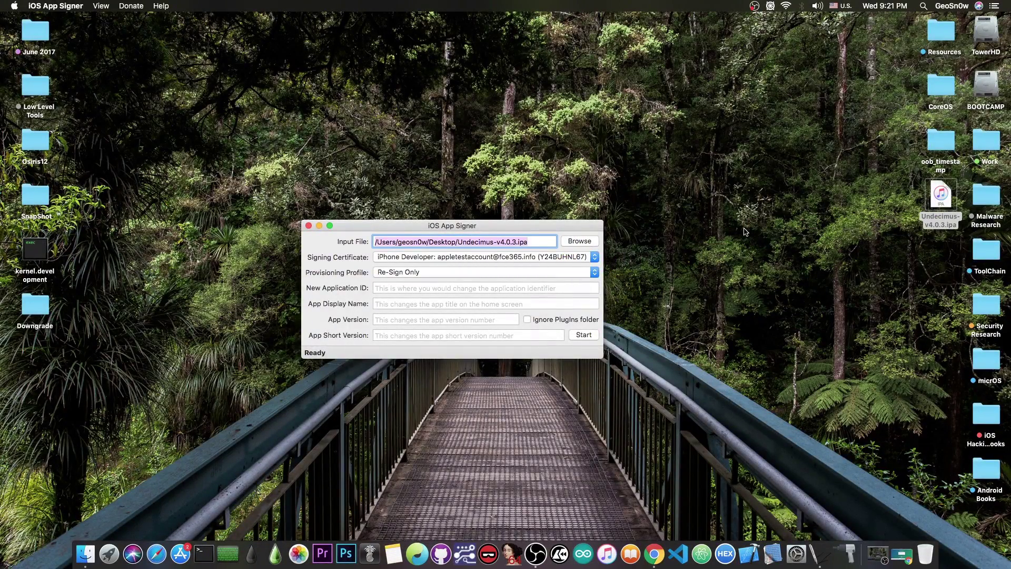
Sign with the com.12test.Test12 profile and save as unc0ver-sign.ipa on the Desktop.
click(429, 273)
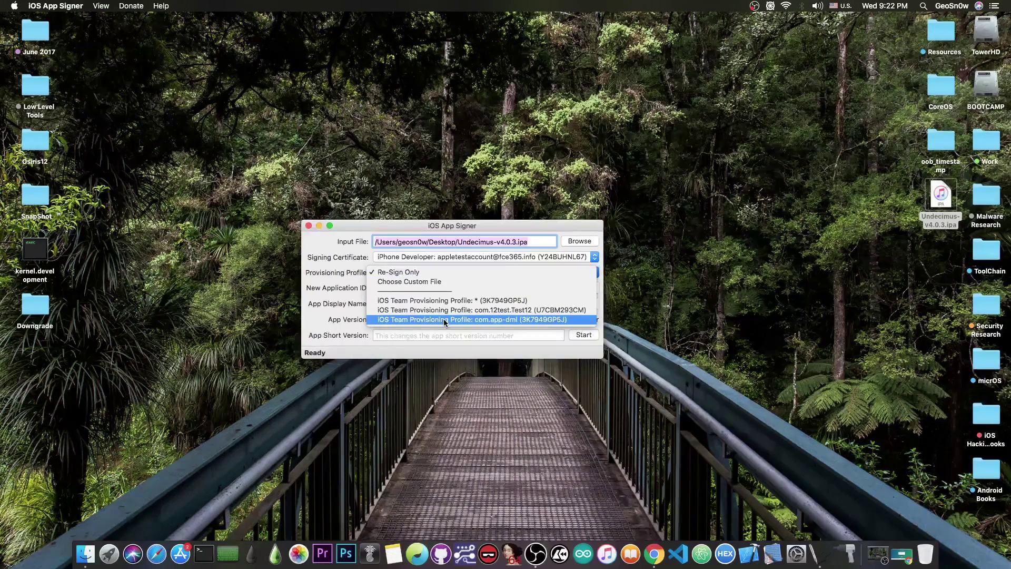
click(447, 310)
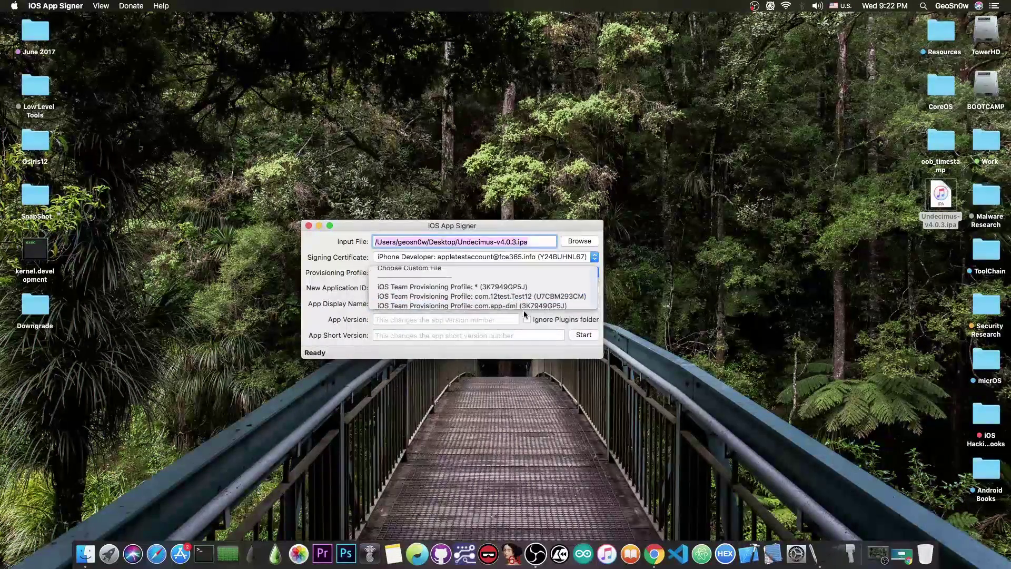
click(583, 335)
text(-)
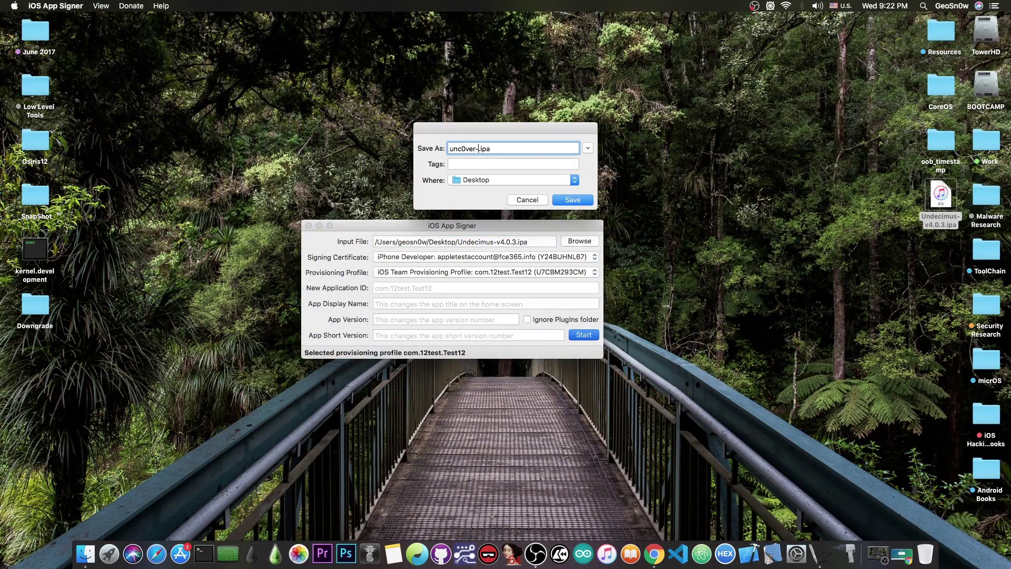
text(sign)
key(Return)
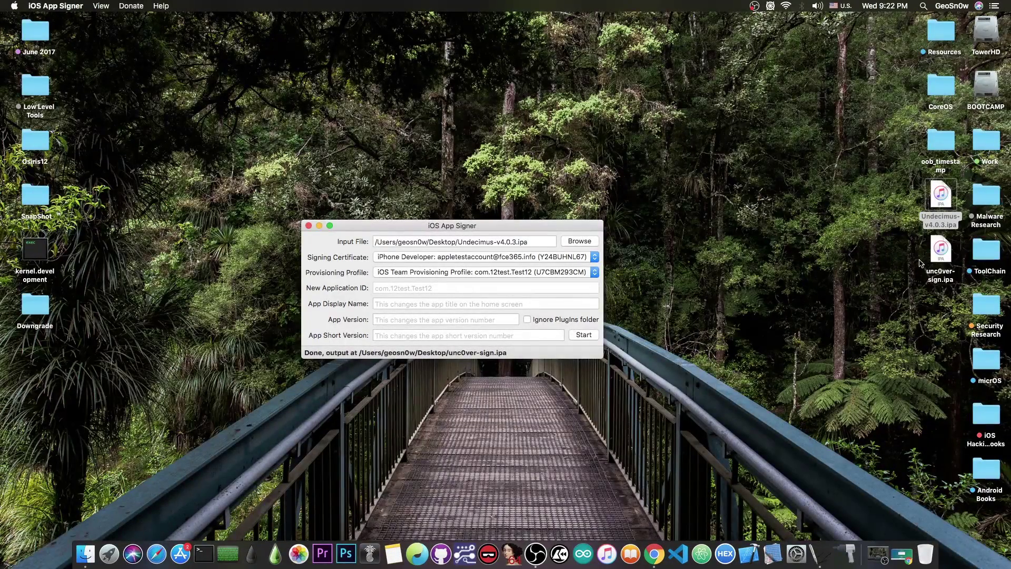
drag(940, 258, 901, 289)
Close iOS App Signer and open Xcode's Devices and Simulators window.
click(309, 225)
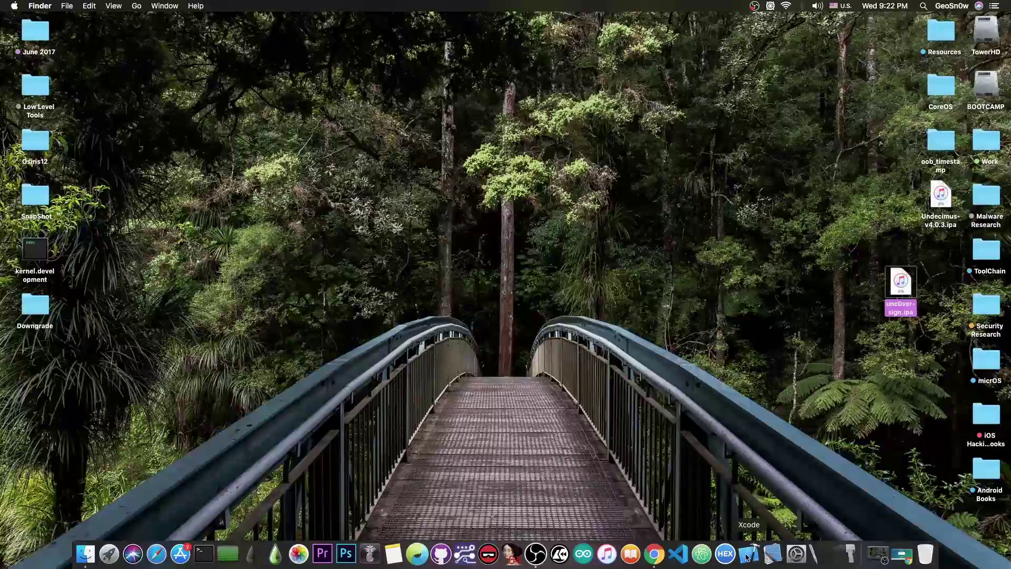
click(749, 553)
click(368, 5)
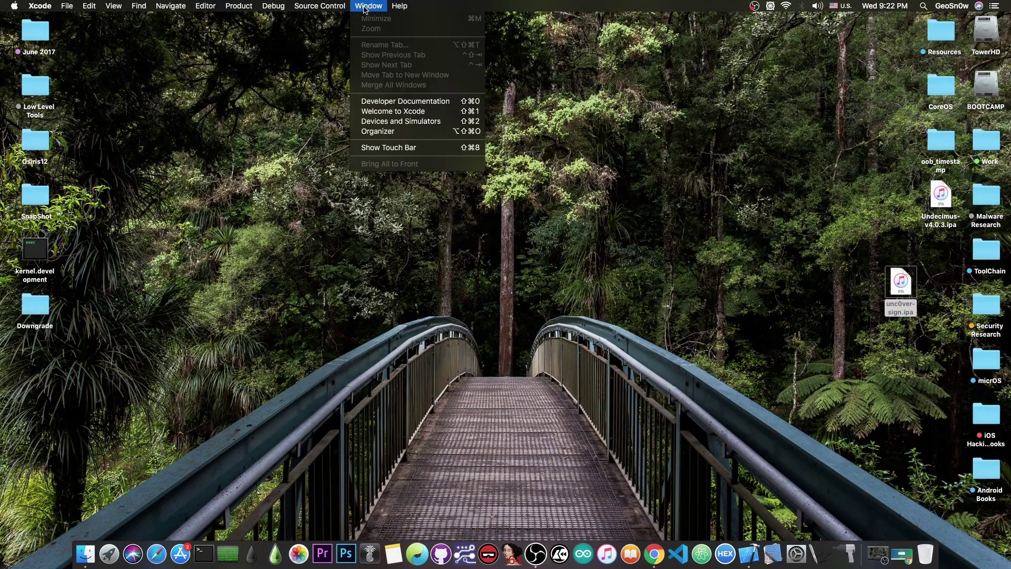
click(396, 125)
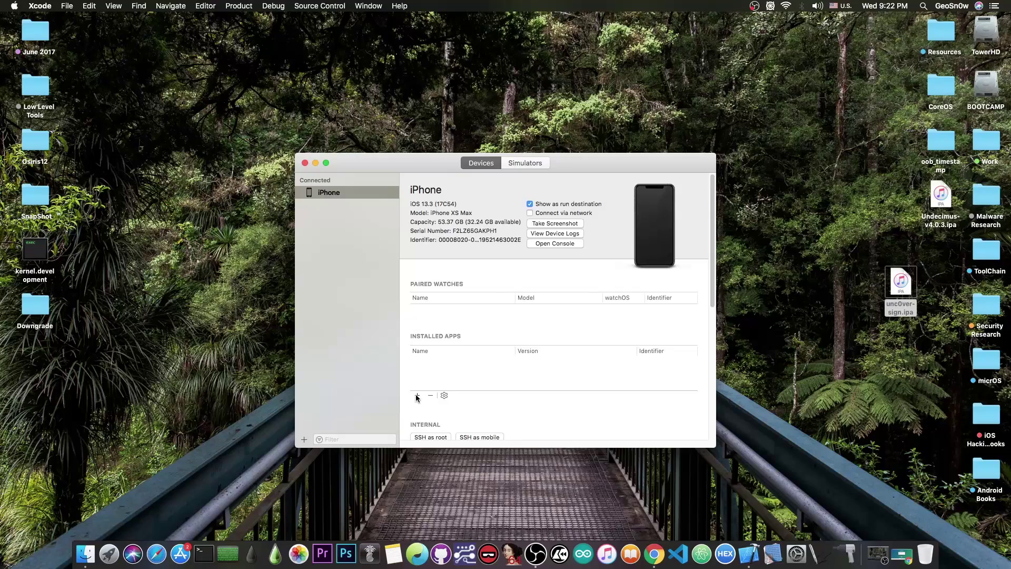
Install unc0ver-sign.ipa from the Desktop on the iPhone, then close the Devices window.
click(417, 395)
scroll(560, 290, down, 4)
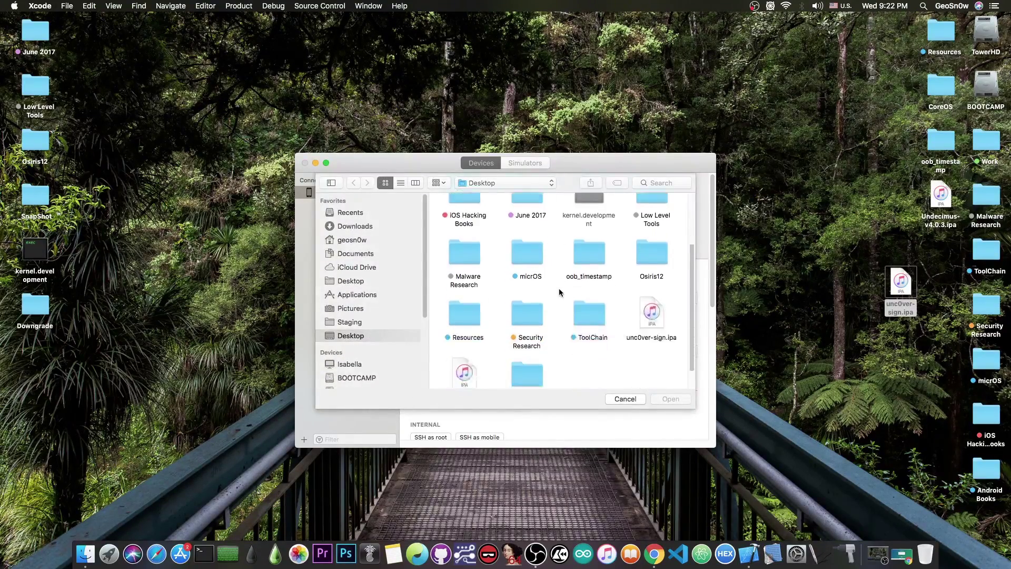
click(657, 284)
double_click(658, 284)
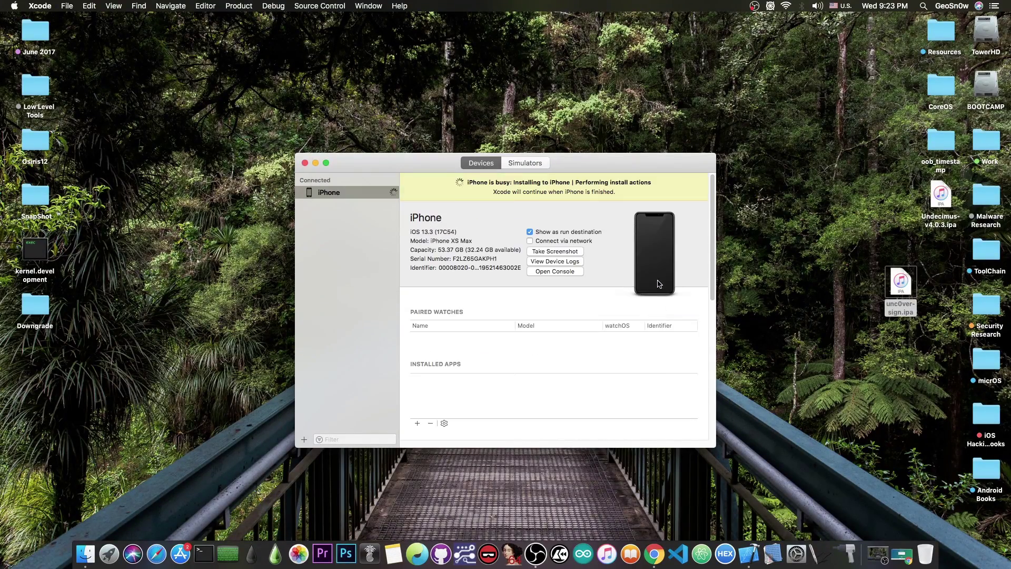
drag(466, 184, 652, 183)
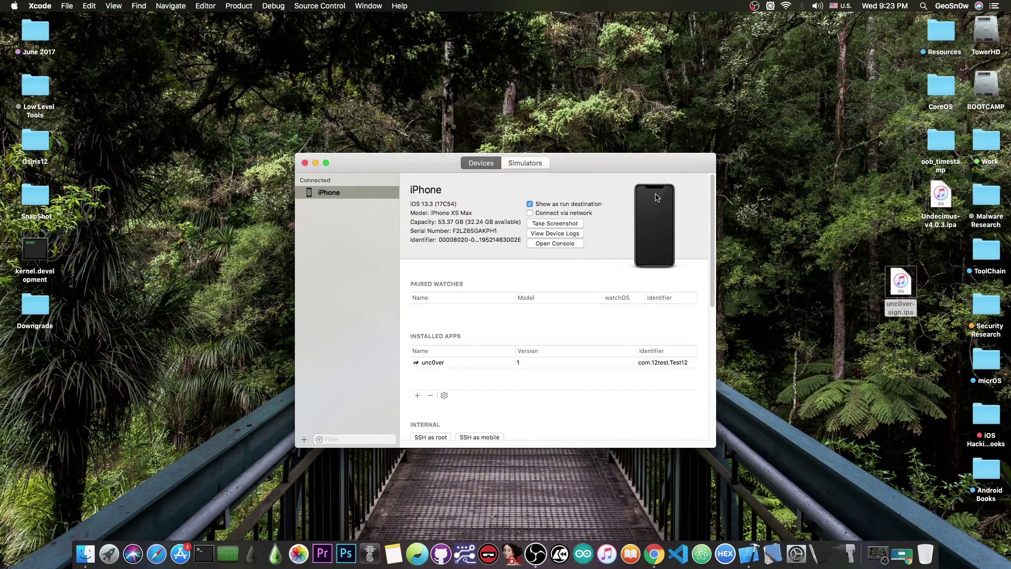
click(305, 163)
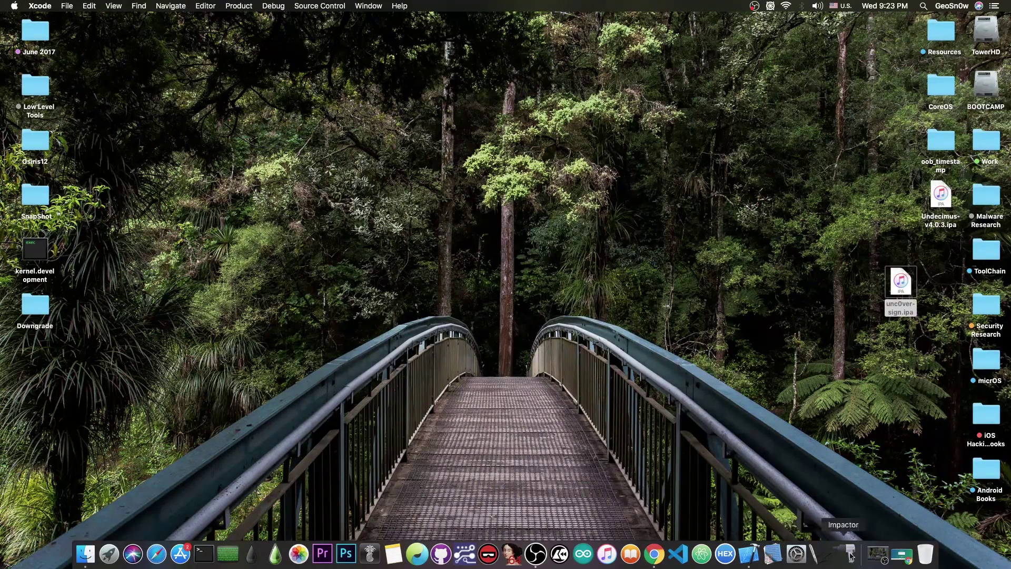
Restore Chrome and show the unc0ver v4.0.3 release tweet tab.
click(901, 553)
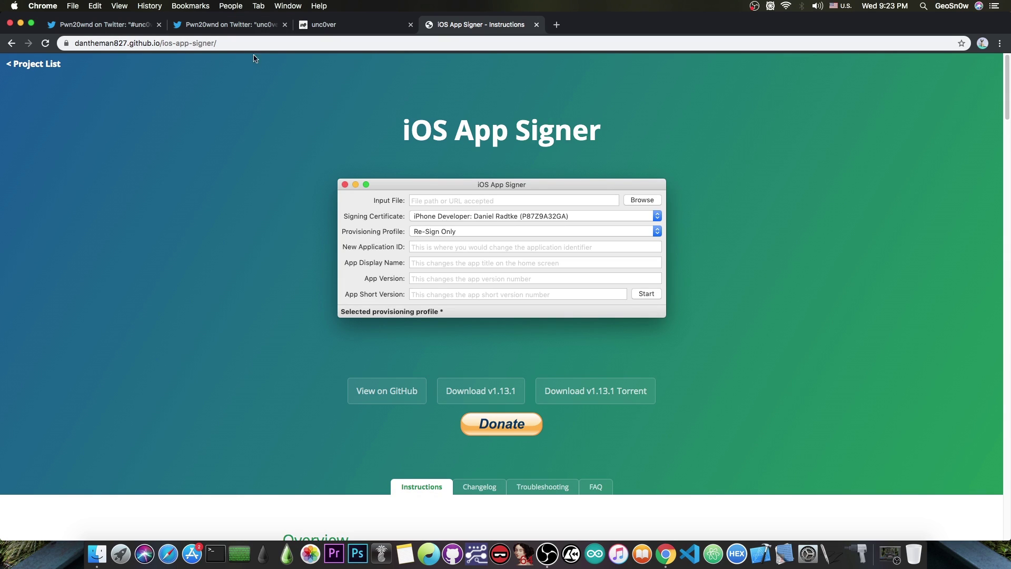
click(121, 25)
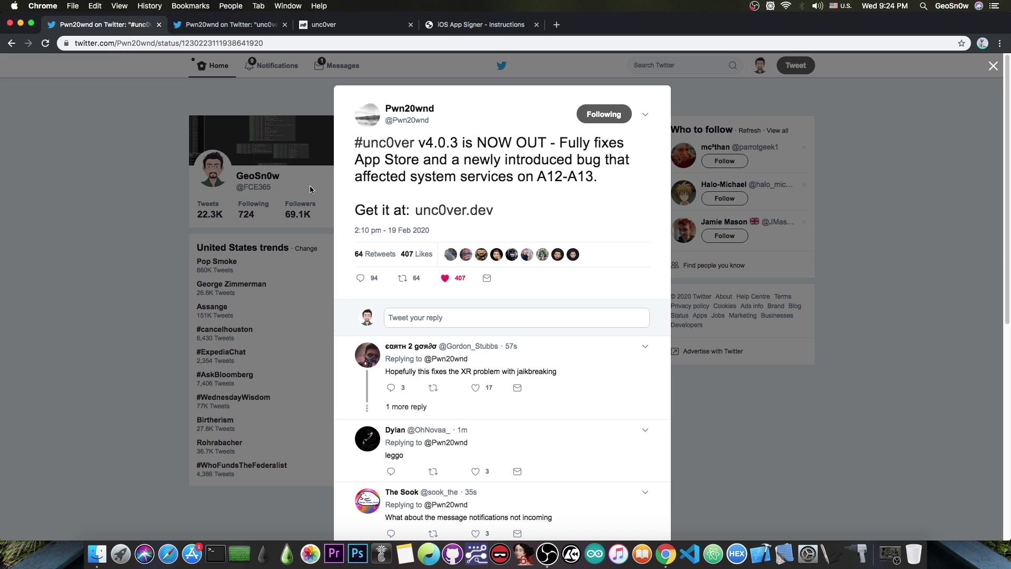
Switch to the v4.0.2 tweet tab, then minimize Chrome to reveal the desktop.
key(ctrl+Tab)
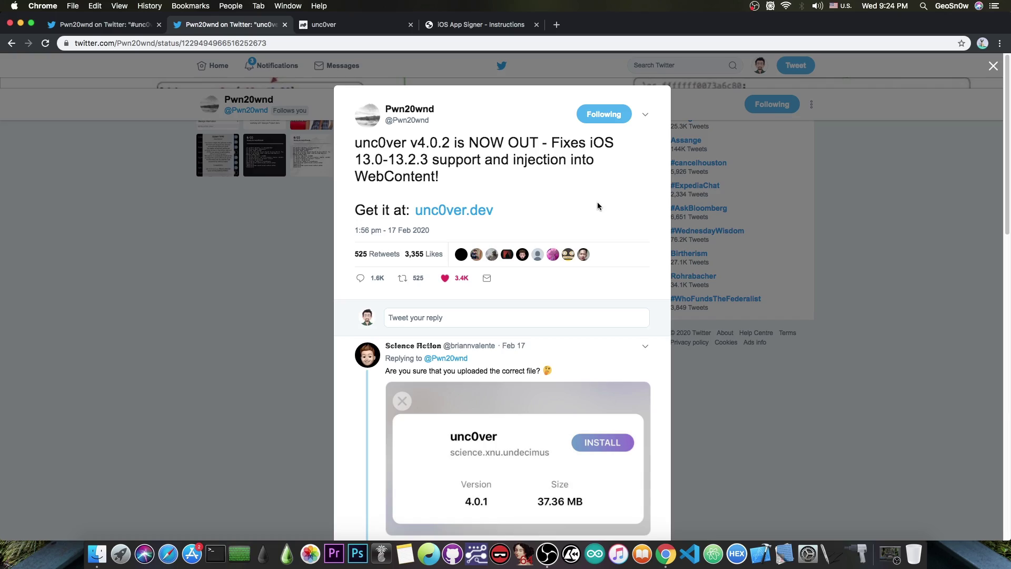
click(20, 22)
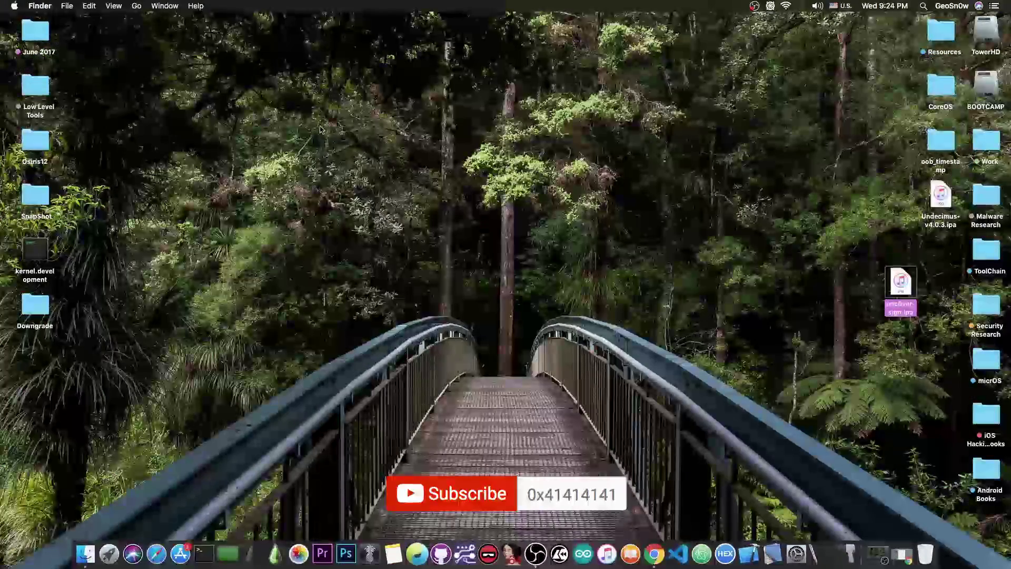